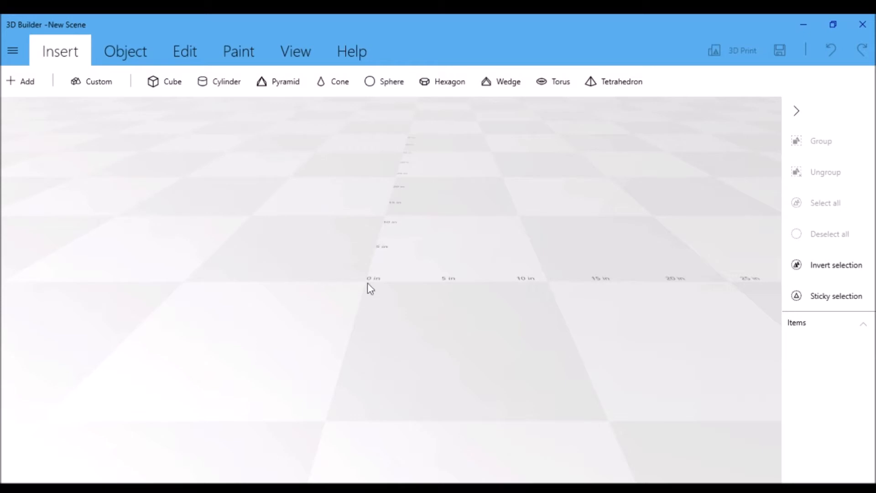
Open the recent Male Head model and import it with millimetres as the file's units.
click(13, 50)
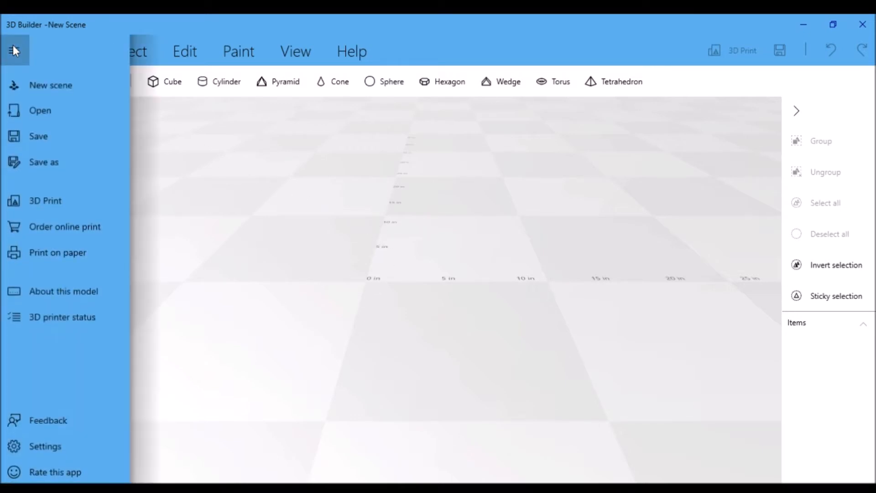
click(18, 116)
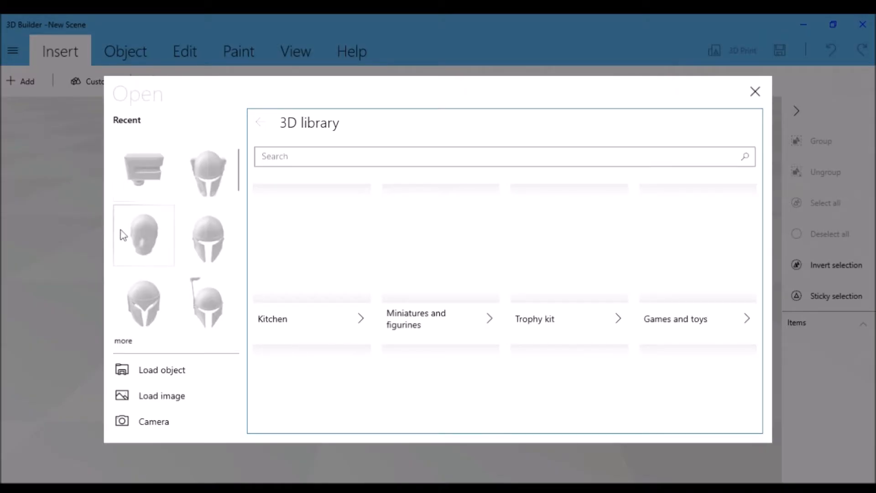
click(123, 235)
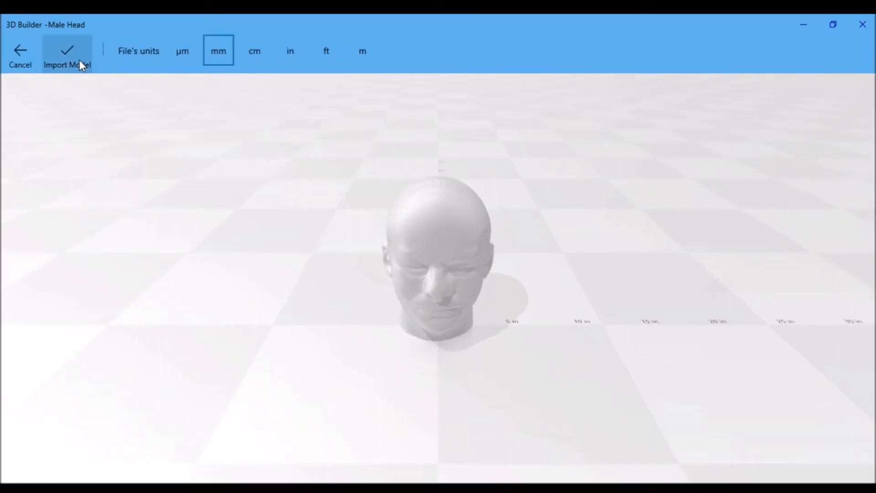
click(78, 60)
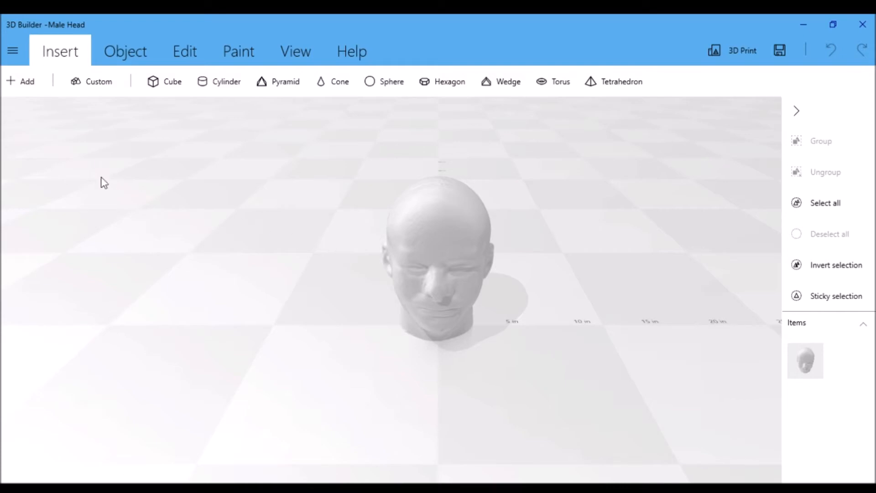
Add the recent plain helmet model without the ear attachments to the scene, importing it in millimetres.
click(21, 90)
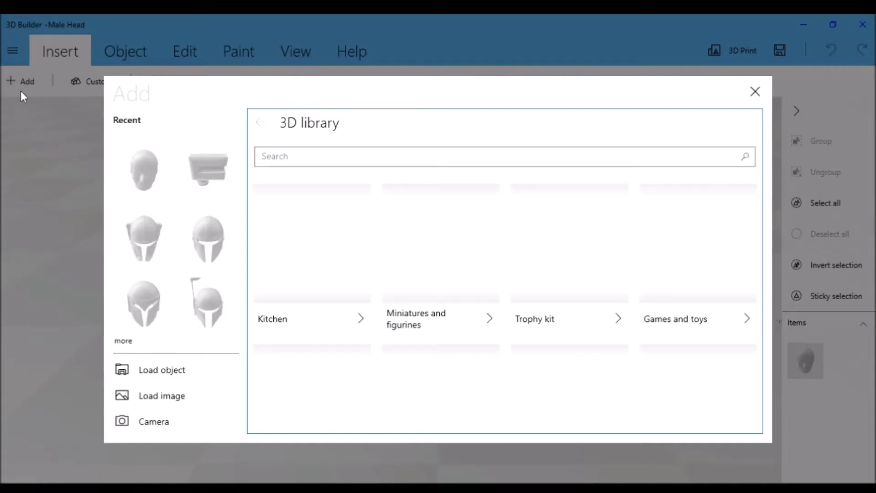
click(191, 227)
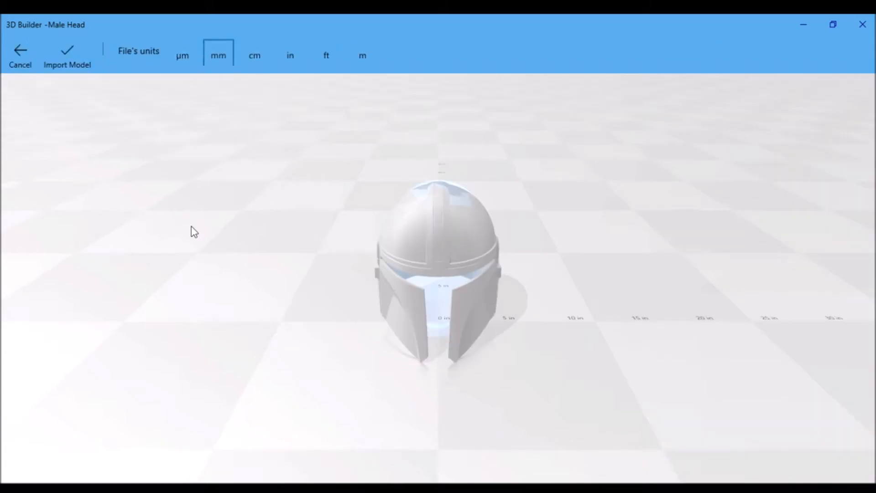
click(75, 62)
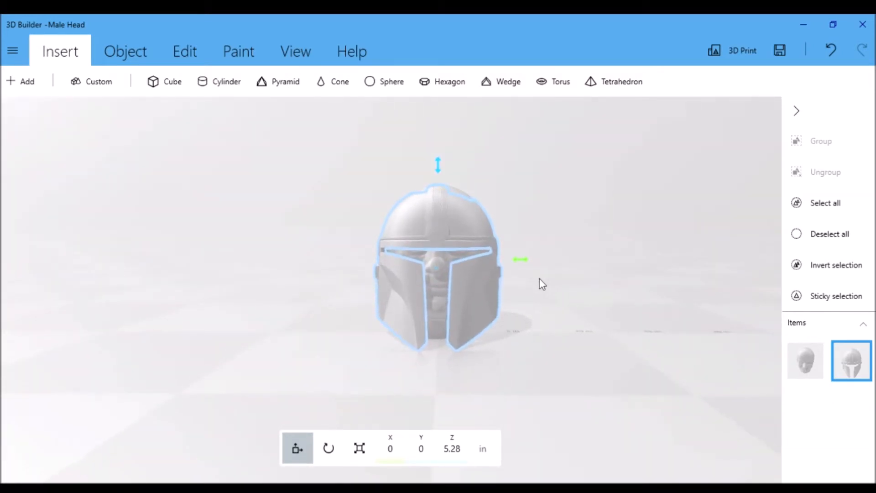
Raise the helmet over the head to a Z position of 5.66 in and check the fit from the side.
scroll(538, 309, up, 5)
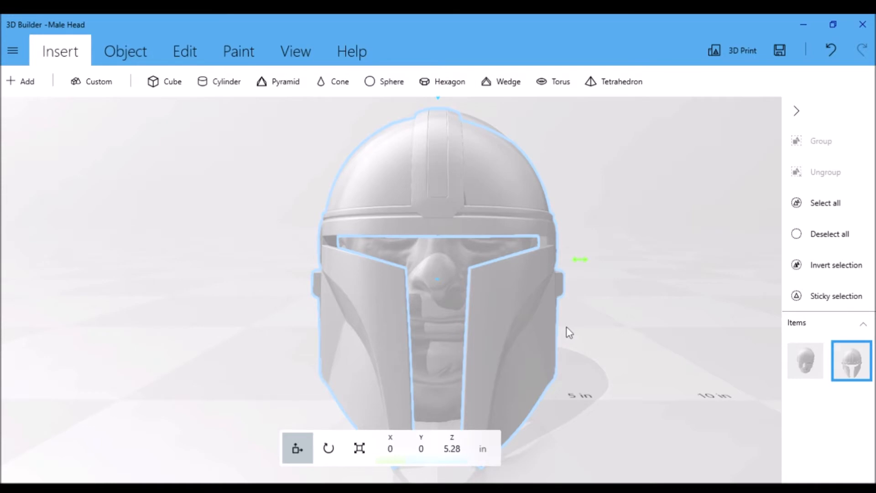
scroll(569, 332, down, 2)
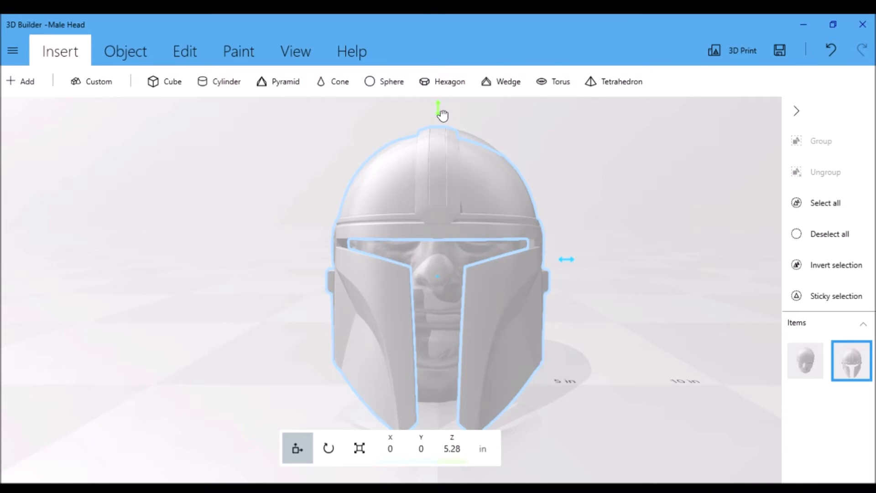
drag(442, 115, 437, 105)
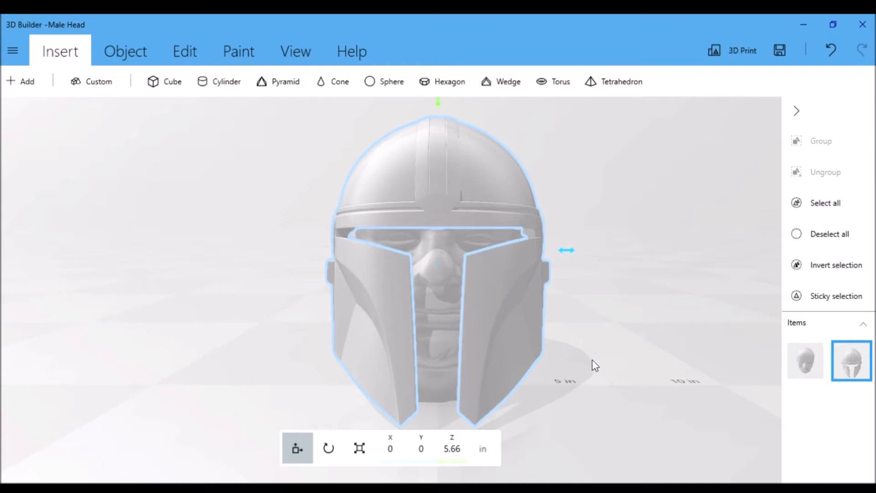
right_drag(596, 360, 875, 365)
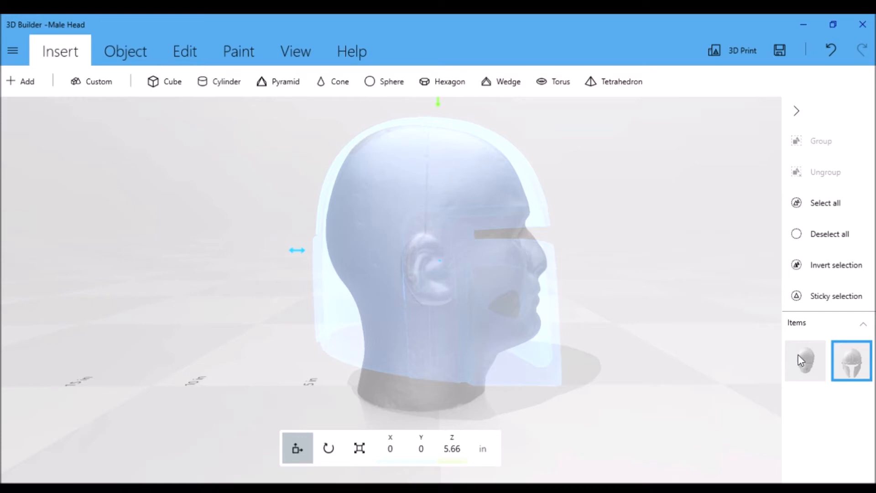
drag(749, 364, 398, 358)
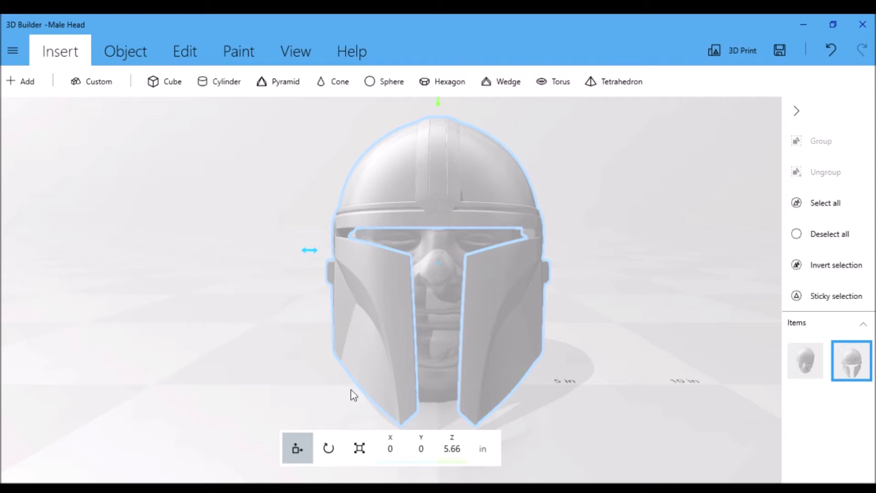
Lock the helmet's proportions and scale it up to about 9.51 × 10.56 × 11.16 in.
click(360, 449)
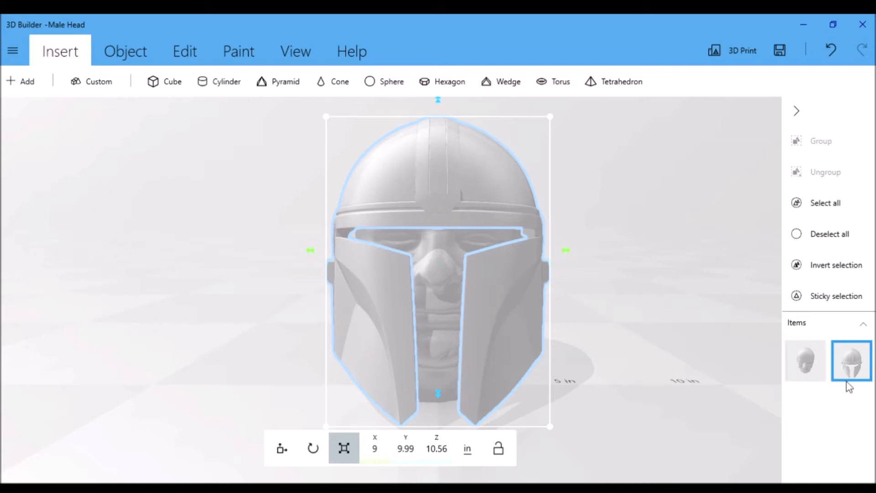
click(858, 373)
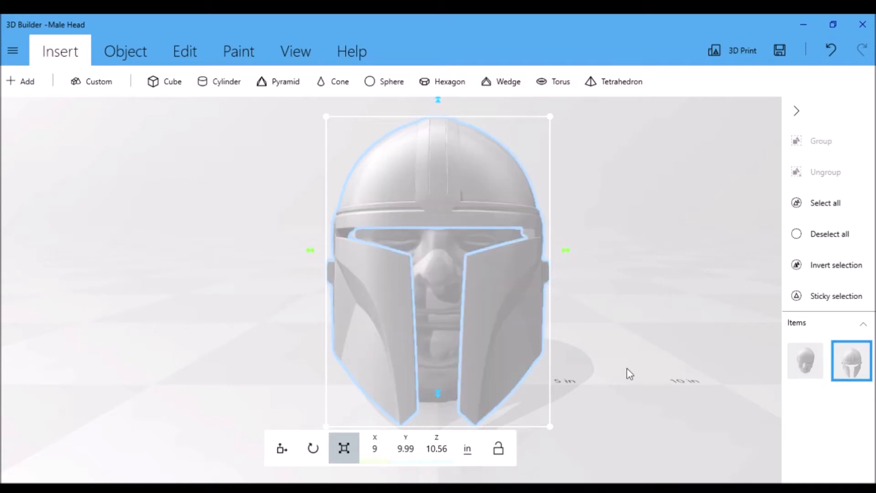
scroll(624, 364, down, 1)
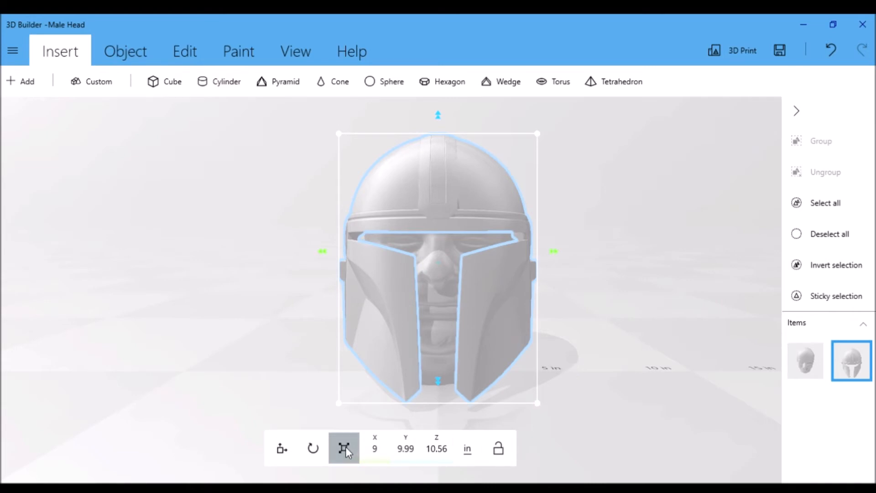
click(495, 457)
drag(444, 122, 441, 108)
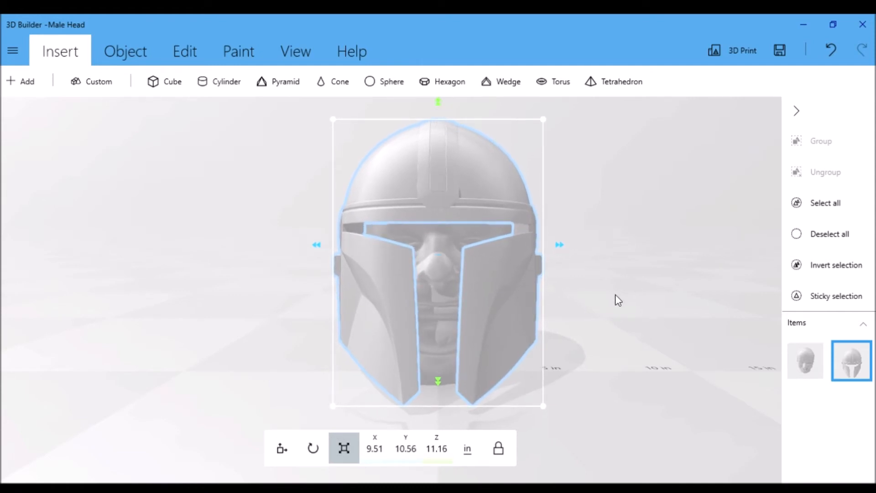
Lower the helmet to a Z position of 5.58 in and check its fit on the head from the side.
click(293, 442)
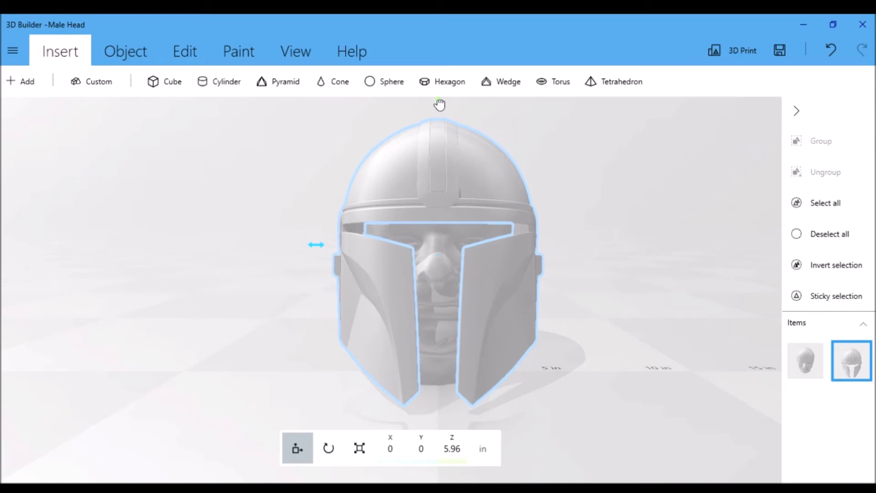
drag(439, 105, 439, 111)
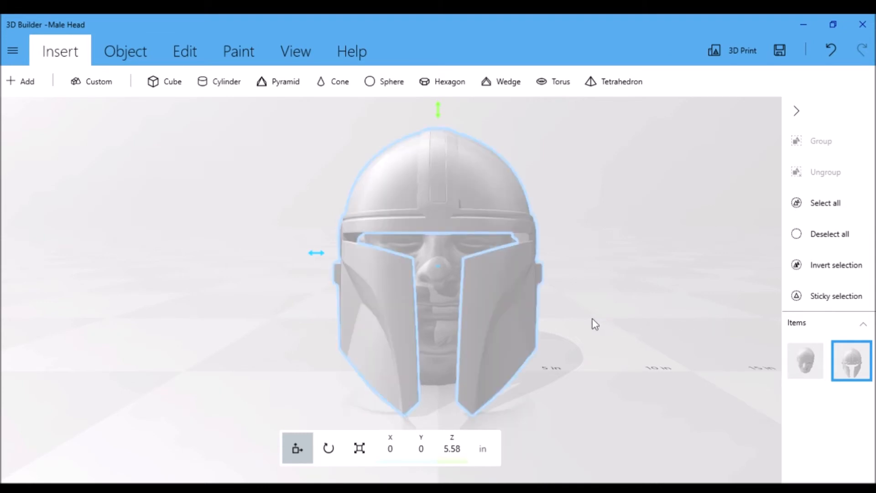
drag(592, 318, 873, 324)
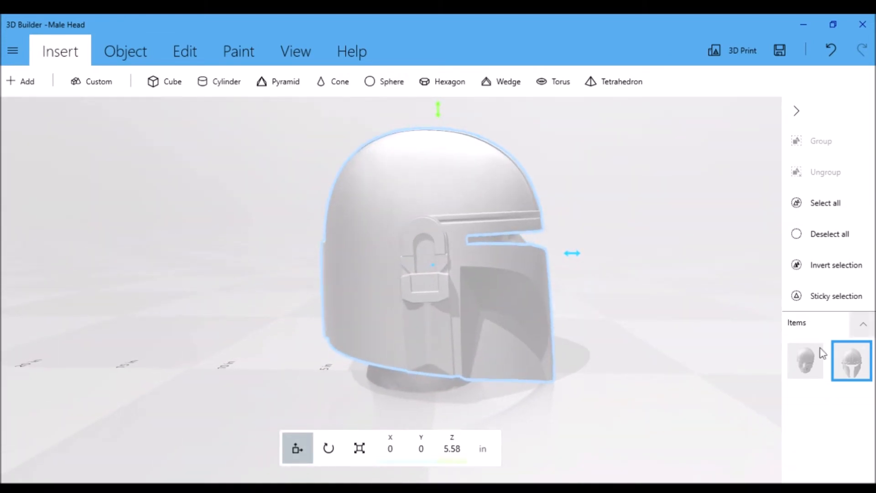
mouse_move(799, 369)
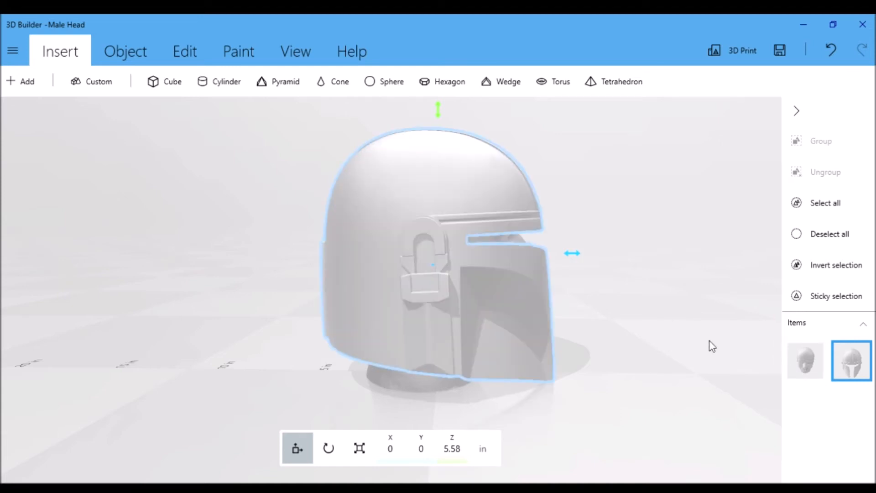
drag(714, 340, 378, 339)
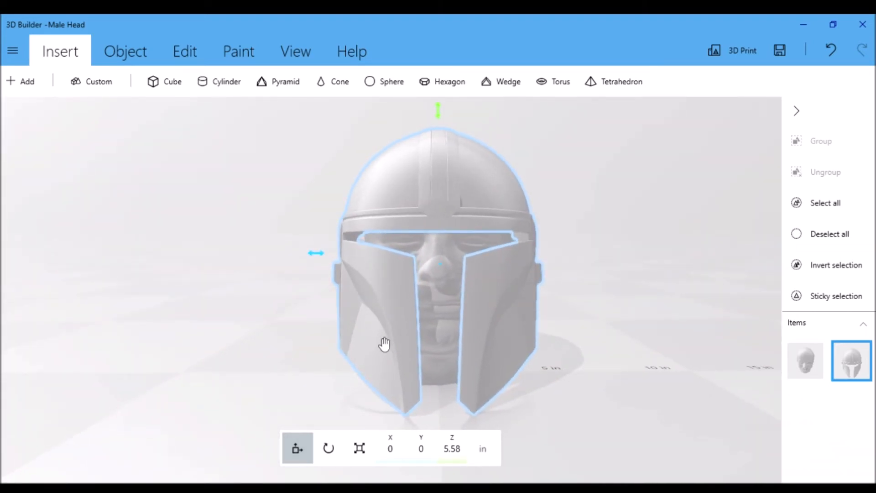
Scale the helmet proportionally to about 9.73 × 10.8 × 11.41 in and check its fit from the front and side.
click(358, 449)
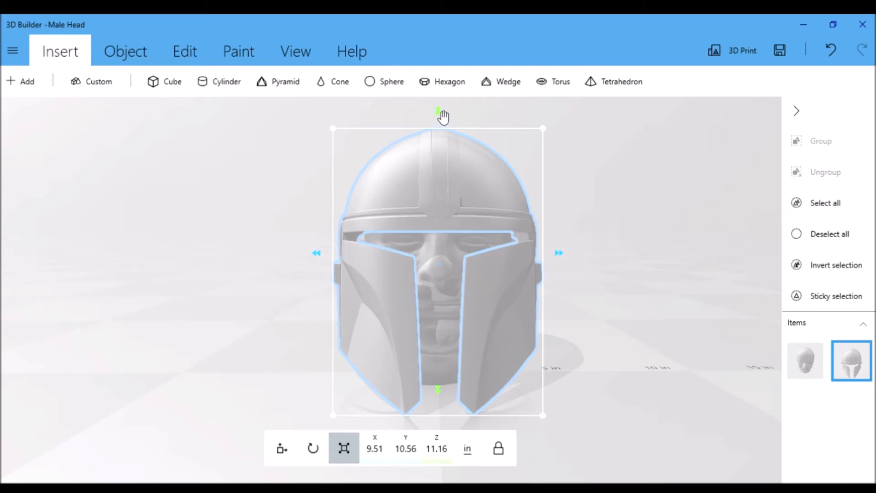
drag(443, 115, 441, 111)
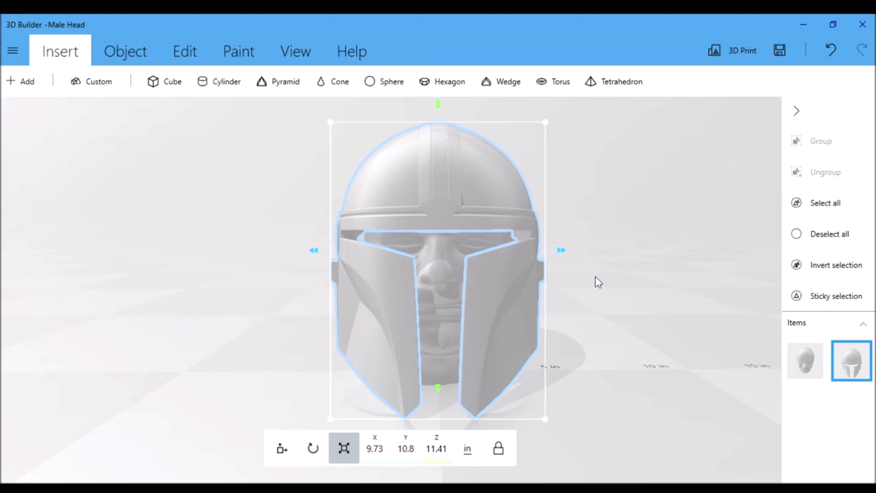
click(291, 450)
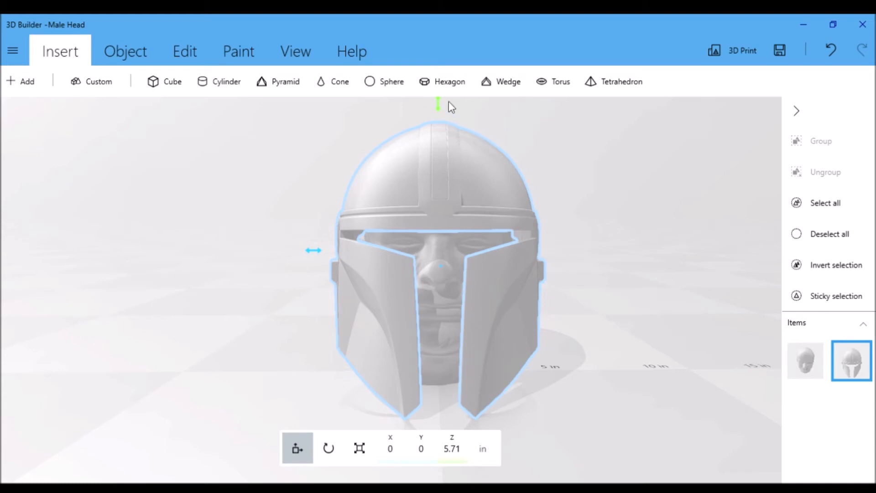
drag(440, 105, 439, 106)
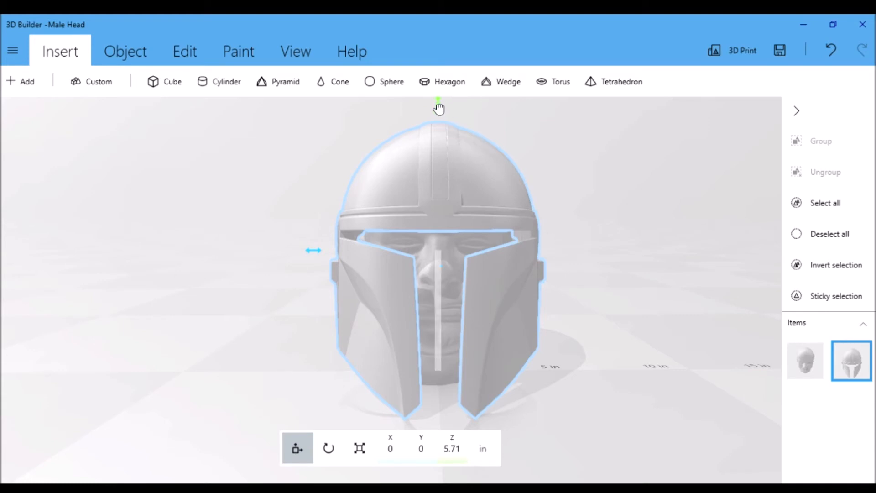
drag(438, 111, 440, 108)
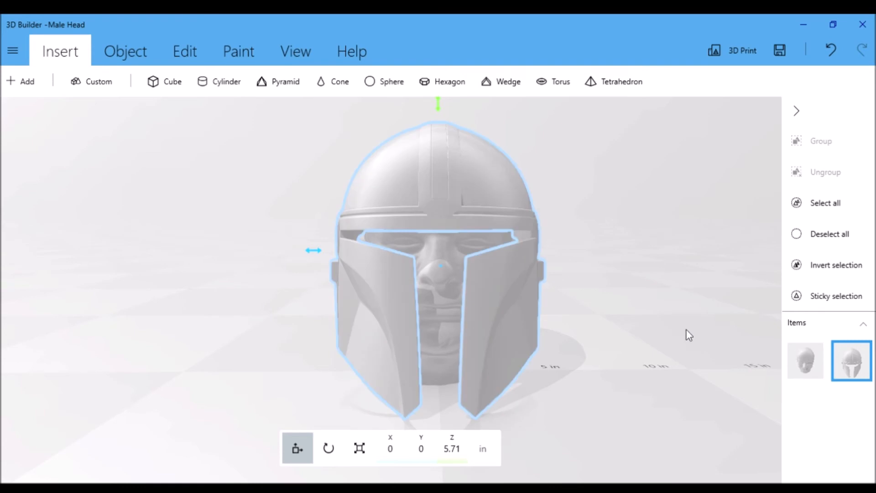
drag(627, 328, 875, 314)
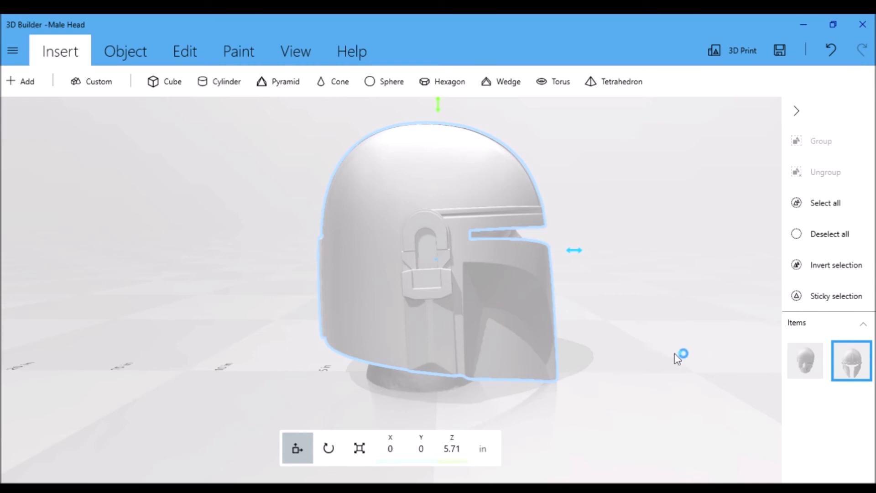
right_drag(676, 357, 336, 359)
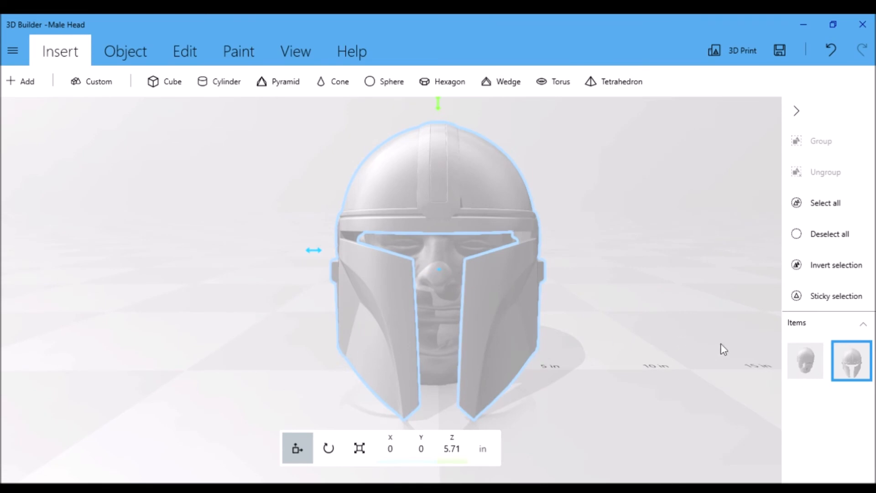
Delete the reference head from the scene and save the remaining scaled helmet as a new file.
click(799, 363)
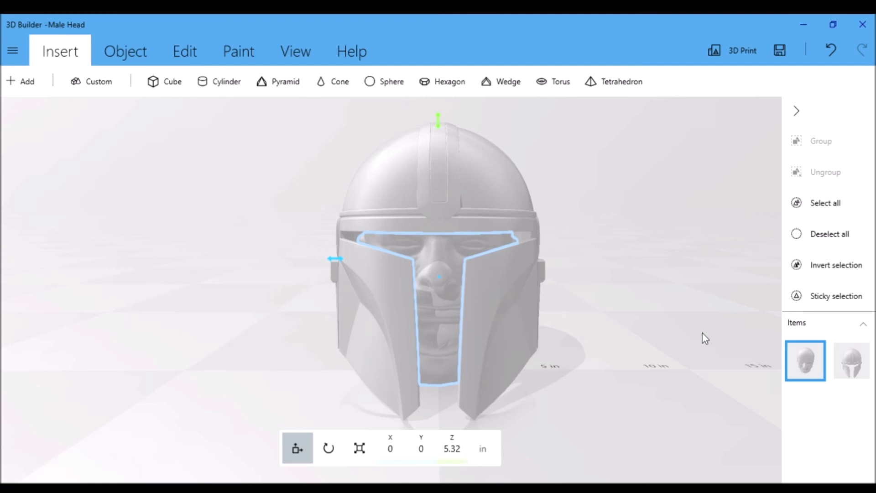
key(Delete)
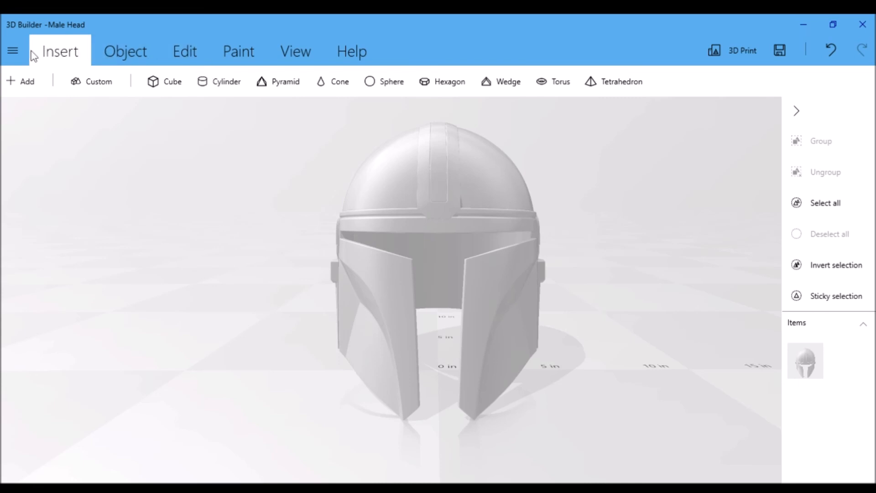
click(10, 41)
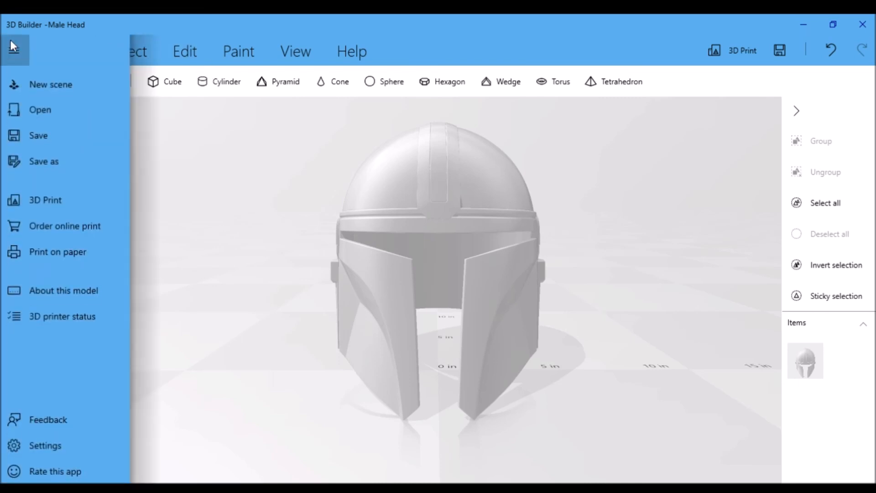
click(32, 163)
key(ctrl+s)
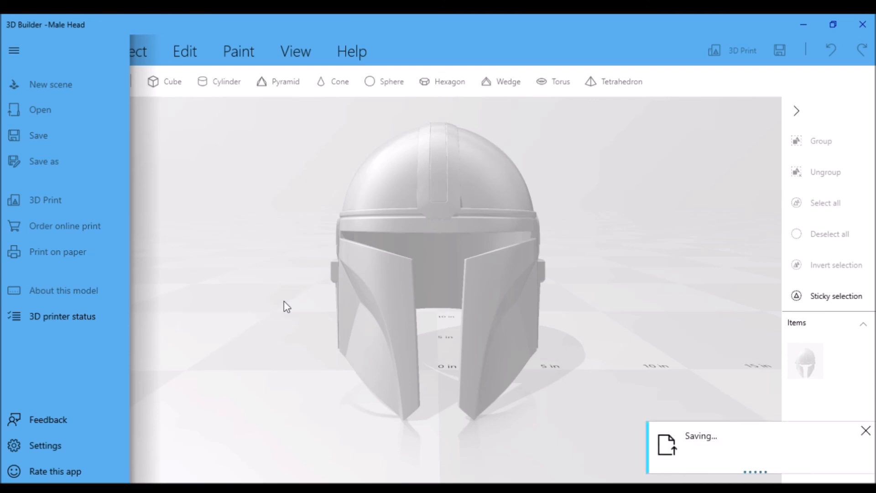